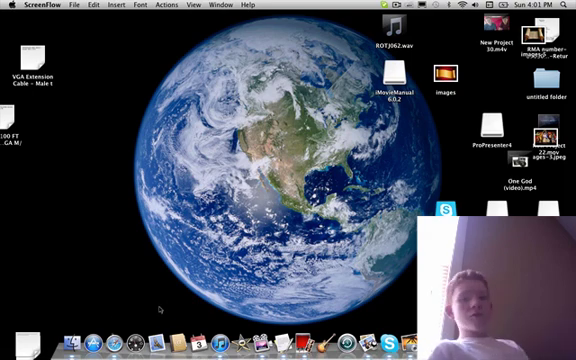
Step: Load the Screen Flow video's saveyoutube.com page in Safari, listing FLV and MP4 formats
{"action": "left_click", "coordinate": [85, 340]}
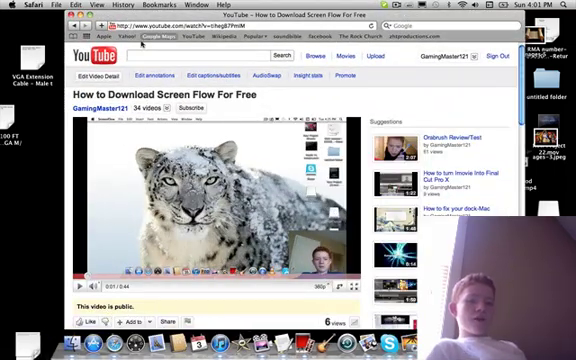
{"action": "left_click_drag", "start_coordinate": [72, 94], "coordinate": [287, 97]}
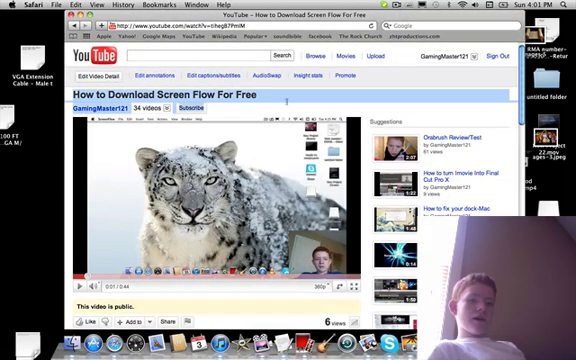
{"action": "left_click", "coordinate": [306, 99]}
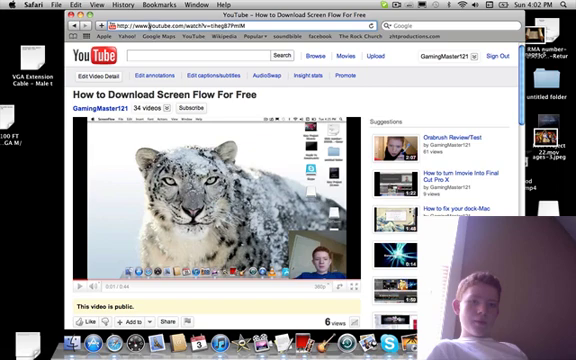
{"action": "type", "text": "kic"}
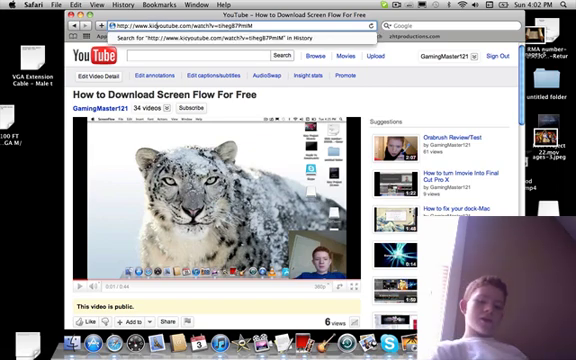
{"action": "type", "text": "k"}
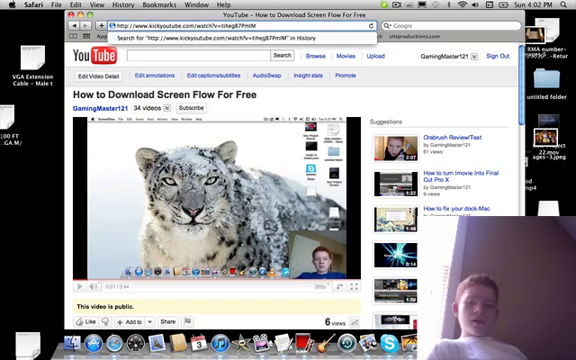
{"action": "key", "text": "Return"}
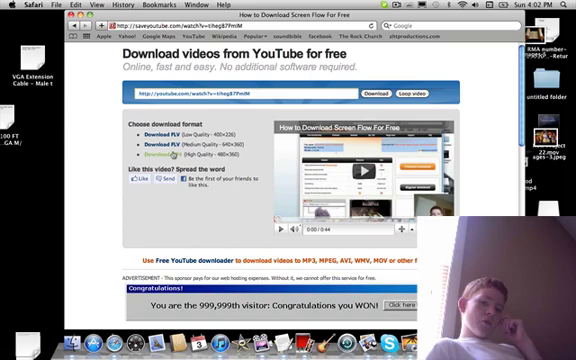
Step: Download the Screen Flow video as high-quality MP4, open it, and minimize Safari
{"action": "left_click", "coordinate": [162, 153]}
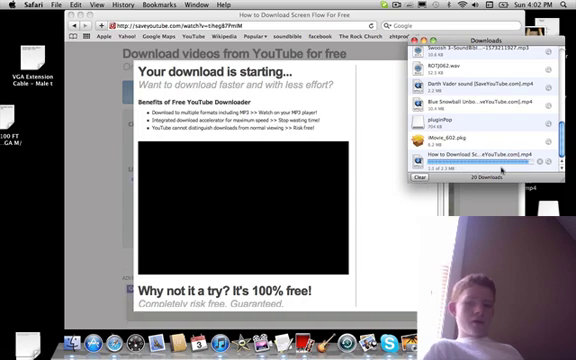
{"action": "left_click", "coordinate": [94, 126]}
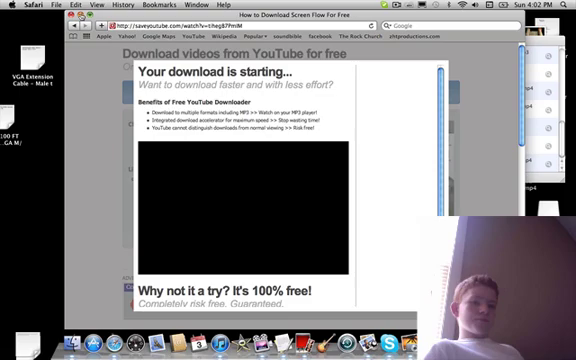
{"action": "key", "text": "super+m"}
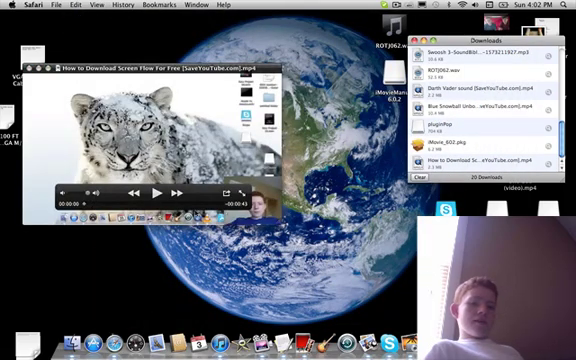
Step: Play the Screen Flow MP4 in QuickTime, reopen it from Safari's Downloads, then close it
{"action": "left_click", "coordinate": [155, 192]}
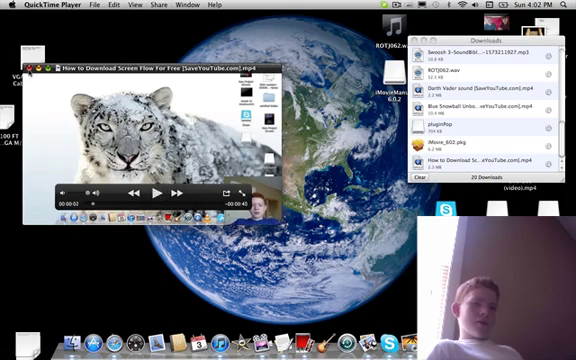
{"action": "left_click", "coordinate": [29, 68]}
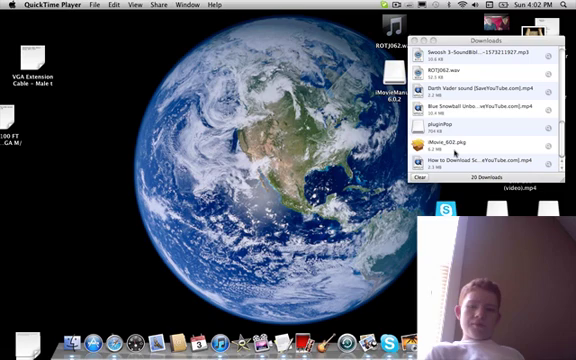
{"action": "left_click", "coordinate": [449, 160]}
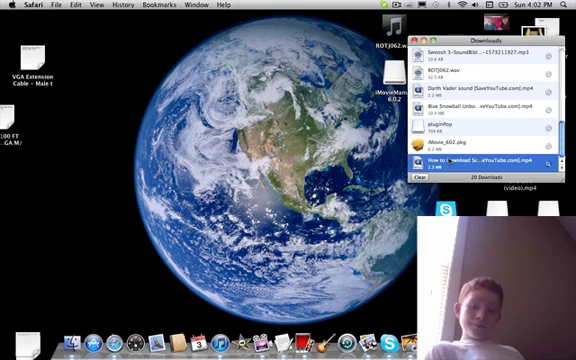
{"action": "double_click", "coordinate": [449, 160]}
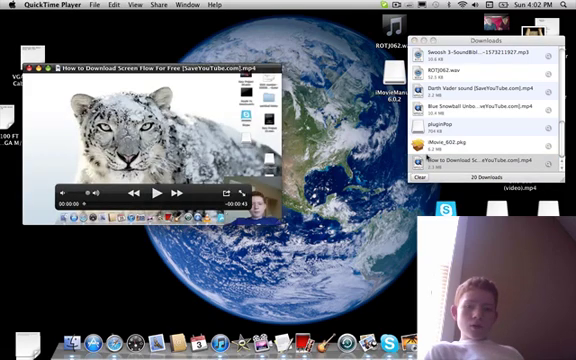
{"action": "left_click", "coordinate": [32, 69]}
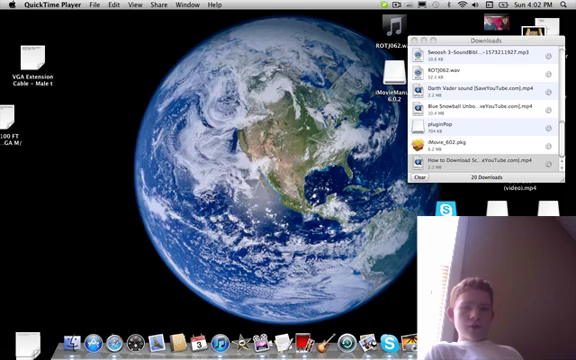
{"action": "left_click", "coordinate": [493, 162]}
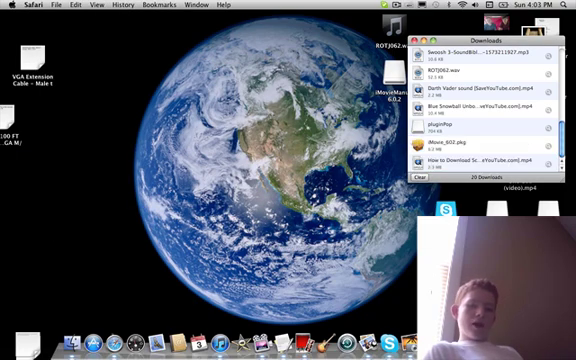
Step: Search QuickTime's Open dialog for 'how to download scr' to isolate the MP4, then bring up iMovie
{"action": "left_click", "coordinate": [410, 343]}
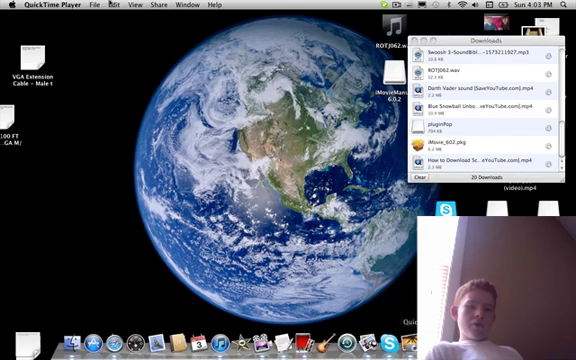
{"action": "left_click", "coordinate": [95, 5]}
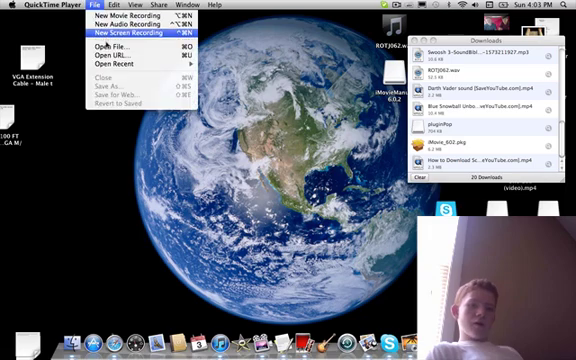
{"action": "left_click", "coordinate": [108, 48]}
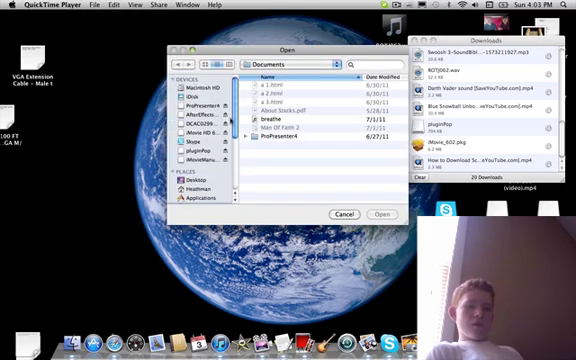
{"action": "left_click", "coordinate": [370, 64]}
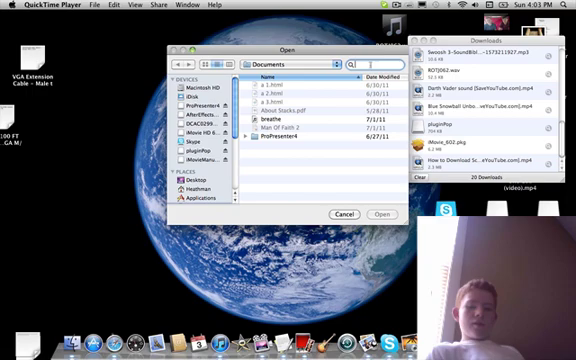
{"action": "type", "text": "ho"}
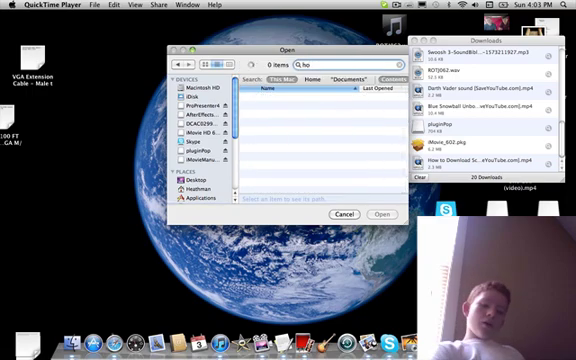
{"action": "type", "text": "w t"}
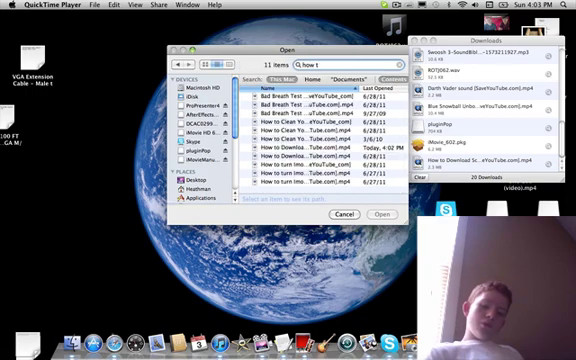
{"action": "type", "text": "o dos"}
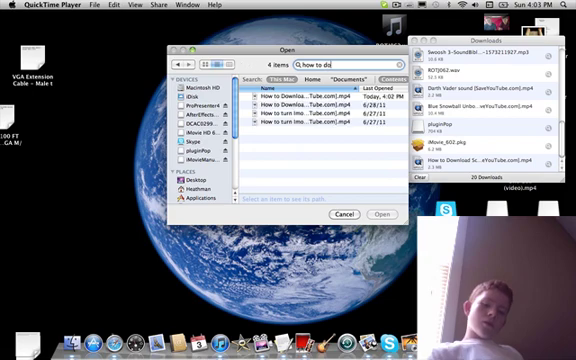
{"action": "key", "text": "BackSpace"}
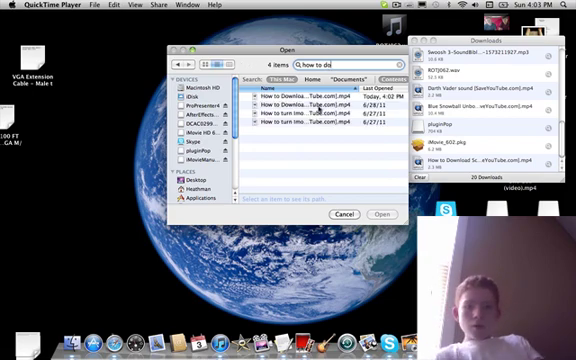
{"action": "type", "text": "wn"}
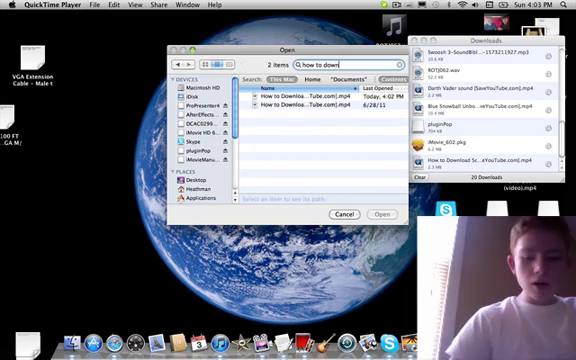
{"action": "type", "text": "load"}
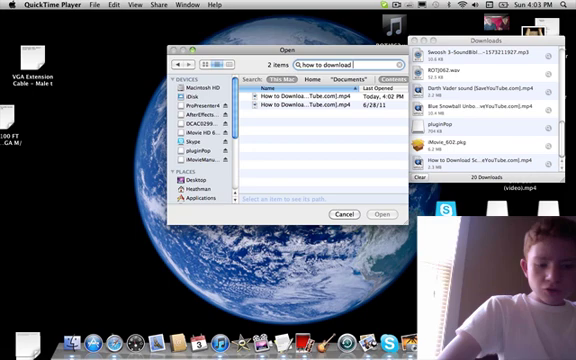
{"action": "type", "text": " scr"}
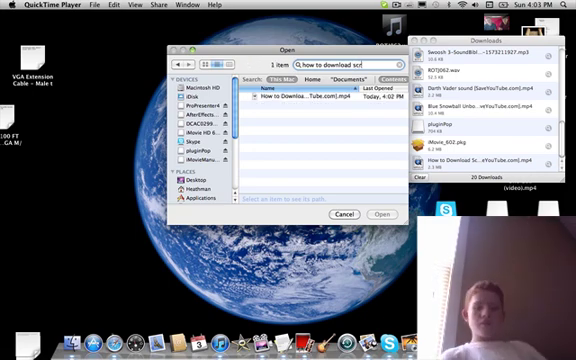
{"action": "left_click", "coordinate": [237, 342]}
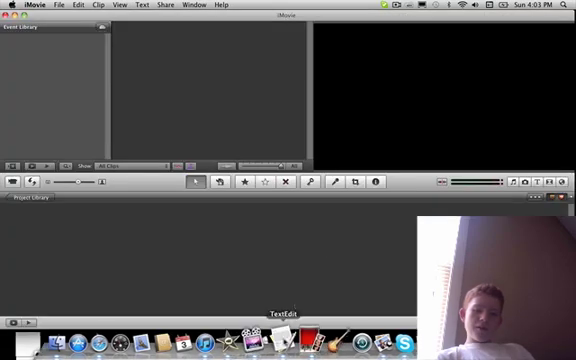
Step: Move the iMovie window and QuickTime's Open dialog apart so the downloaded MP4 is visible
{"action": "left_click_drag", "start_coordinate": [341, 14], "coordinate": [521, 82]}
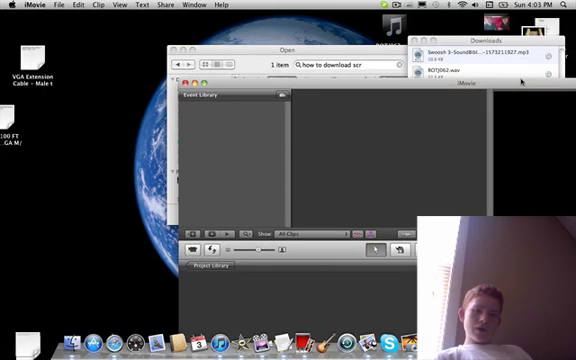
{"action": "left_click", "coordinate": [287, 50]}
{"action": "left_click_drag", "start_coordinate": [287, 50], "coordinate": [95, 16]}
{"action": "left_click", "coordinate": [50, 4]}
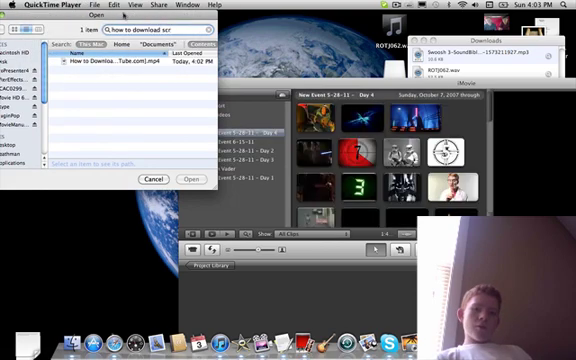
{"action": "left_click_drag", "start_coordinate": [120, 16], "coordinate": [77, 24]}
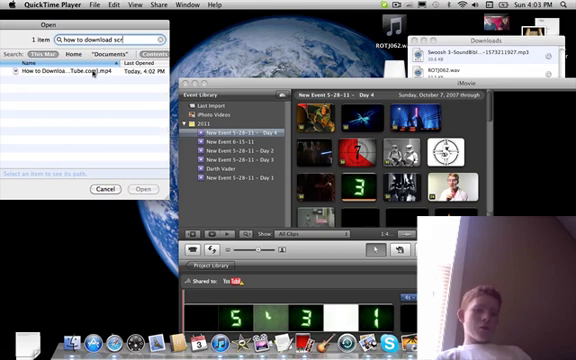
Step: Import the MP4 into the New Event 5-28-11 – Day 4 event, cancel the dialog, and maximize iMovie
{"action": "left_click_drag", "start_coordinate": [96, 74], "coordinate": [230, 141]}
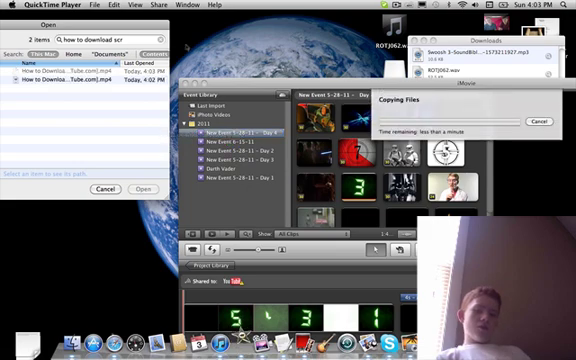
{"action": "left_click", "coordinate": [105, 189]}
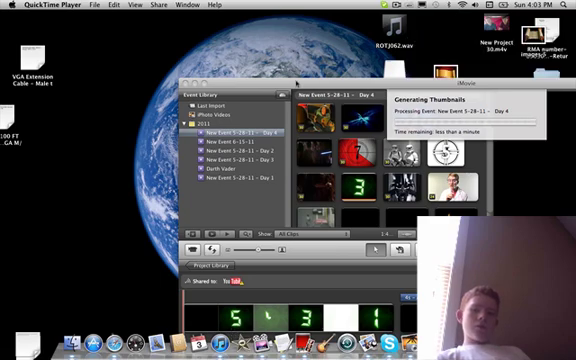
{"action": "mouse_move", "coordinate": [227, 86]}
{"action": "left_mouse_down"}
{"action": "mouse_move", "coordinate": [172, 26]}
{"action": "mouse_move", "coordinate": [120, 14]}
{"action": "left_mouse_up"}
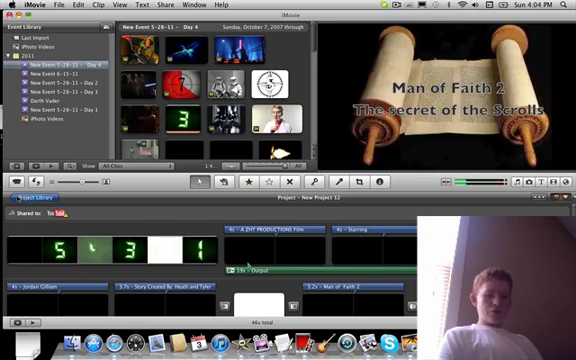
Step: From the Project Library, create New Project 44 with default settings and preview the Day 4 clip
{"action": "left_click", "coordinate": [34, 197]}
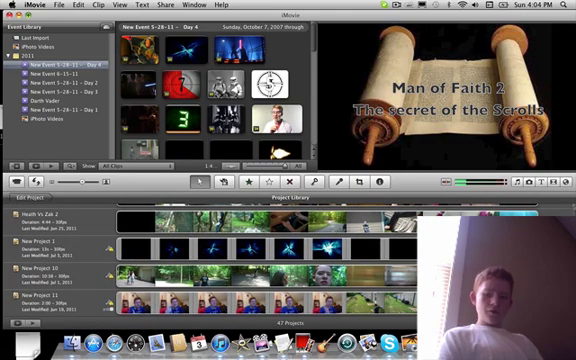
{"action": "key", "text": "super+n"}
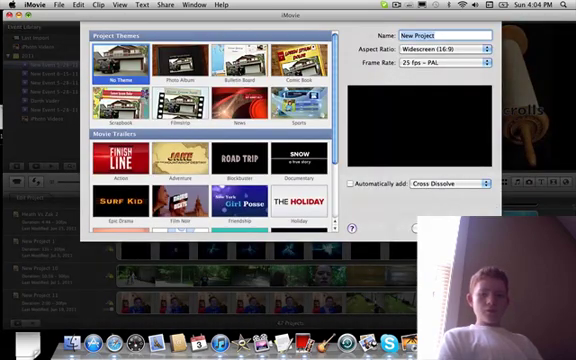
{"action": "key", "text": "Escape"}
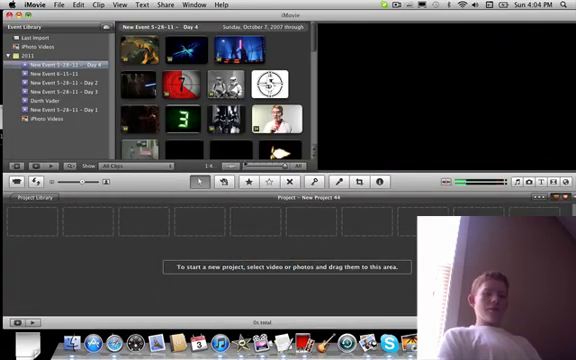
{"action": "key", "text": "space"}
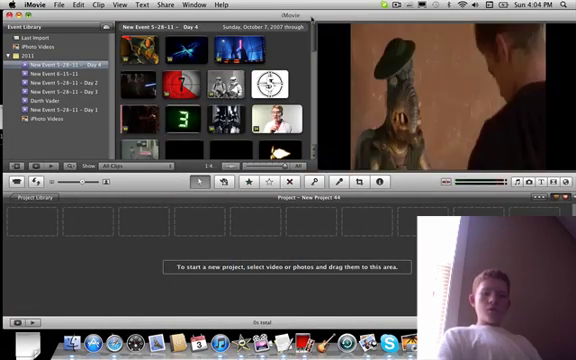
{"action": "scroll", "coordinate": [210, 95], "scroll_direction": "down", "scroll_amount": 5}
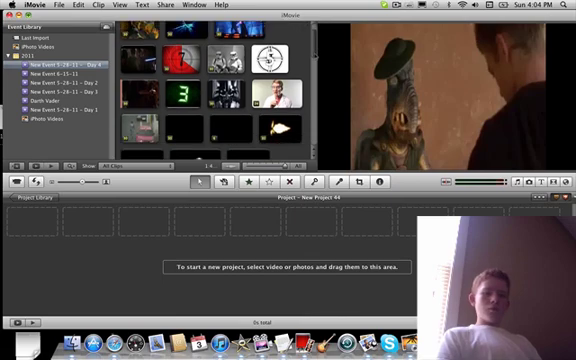
{"action": "scroll", "coordinate": [210, 95], "scroll_direction": "down", "scroll_amount": 5}
{"action": "scroll", "coordinate": [210, 95], "scroll_direction": "down", "scroll_amount": 5}
{"action": "scroll", "coordinate": [210, 95], "scroll_direction": "down", "scroll_amount": 5}
{"action": "scroll", "coordinate": [210, 95], "scroll_direction": "down", "scroll_amount": 5}
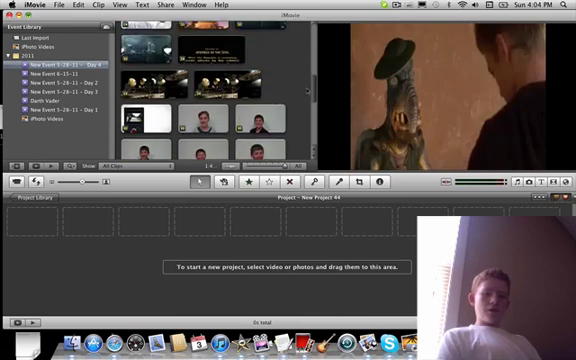
{"action": "scroll", "coordinate": [210, 95], "scroll_direction": "down", "scroll_amount": 5}
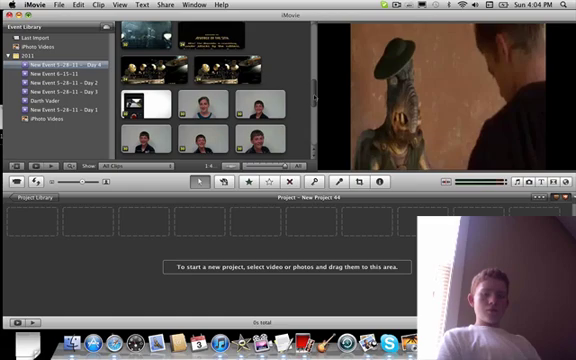
{"action": "scroll", "coordinate": [210, 95], "scroll_direction": "down", "scroll_amount": 5}
{"action": "scroll", "coordinate": [210, 95], "scroll_direction": "down", "scroll_amount": 5}
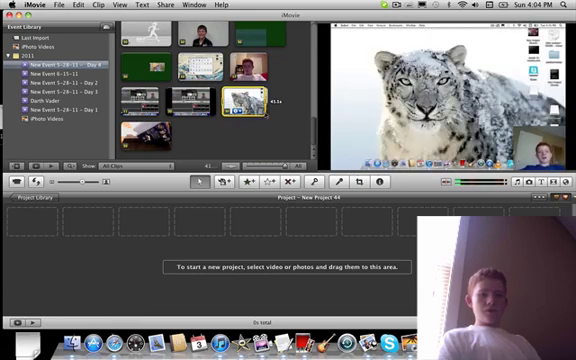
Step: Drag the desktop-recording clip into New Project 44 and answer the 30 vs 25 frame-rate alert
{"action": "left_click_drag", "start_coordinate": [244, 100], "coordinate": [188, 243]}
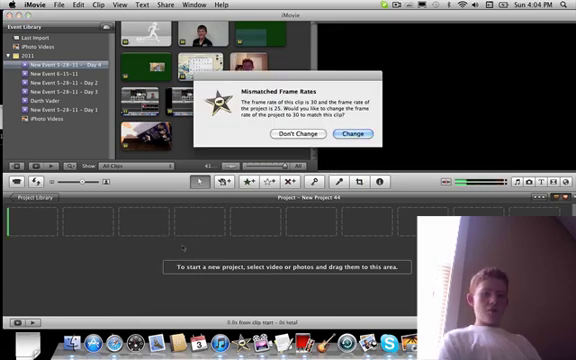
{"action": "left_click", "coordinate": [298, 134]}
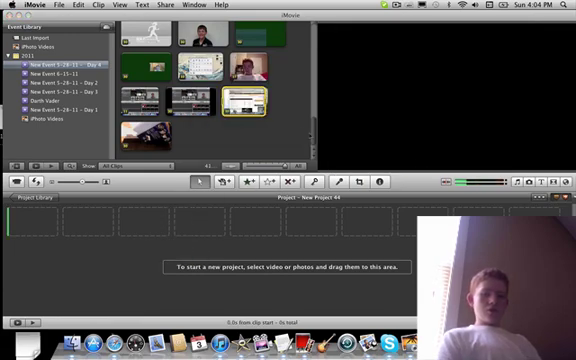